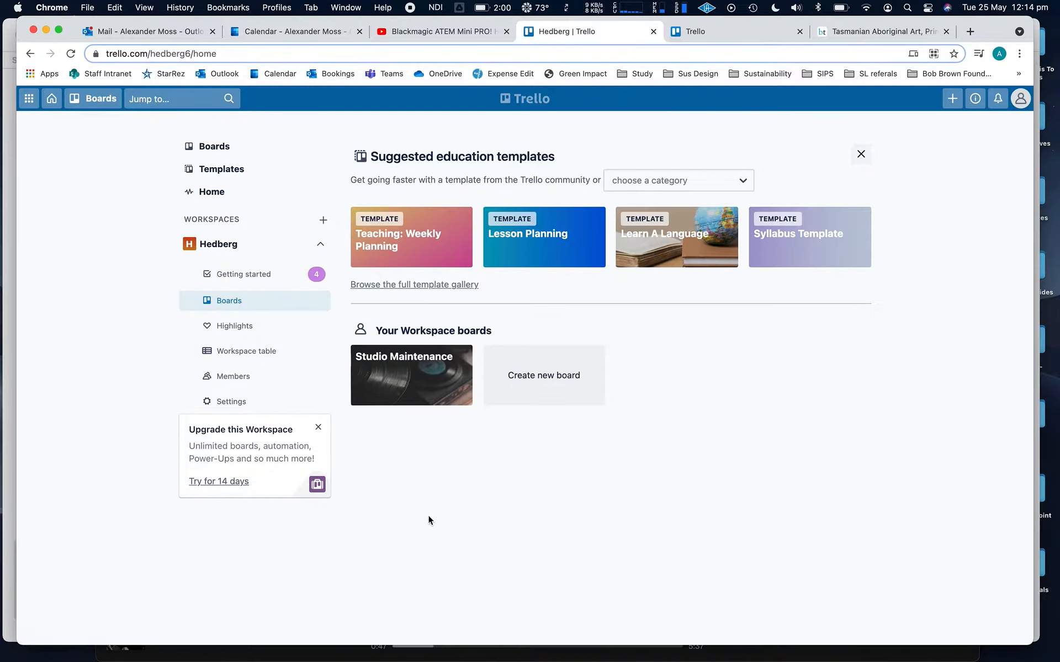
# Open the Studio Maintenance board and archive the "Live space is a mess" card from the 611 - 610 list
pyautogui.click(406, 382)
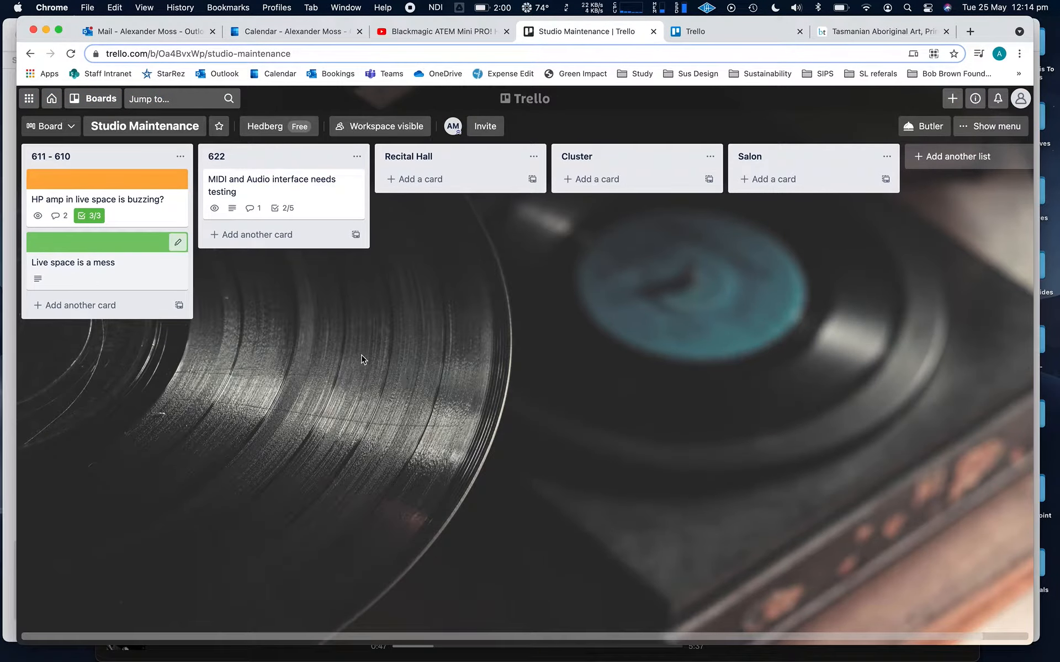
pyautogui.click(124, 242)
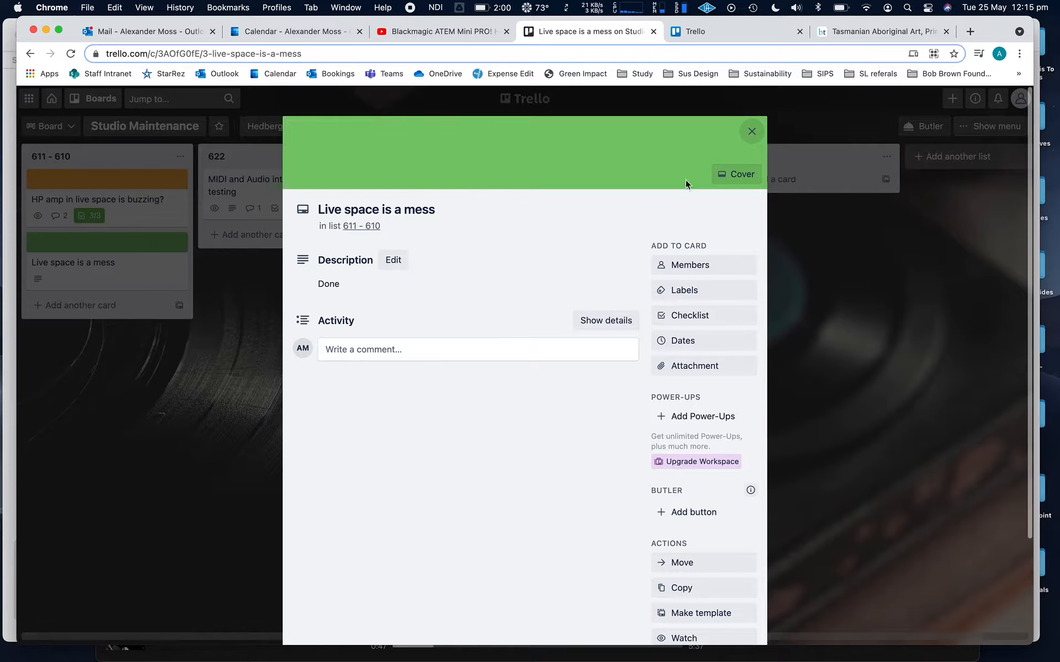
pyautogui.click(752, 131)
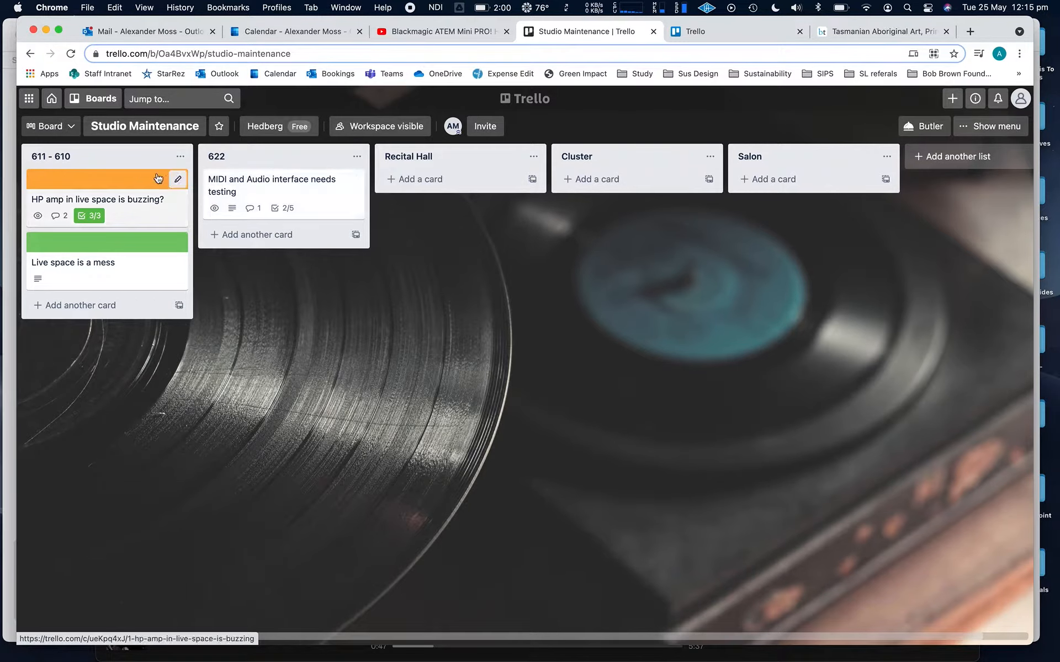
pyautogui.rightClick(99, 241)
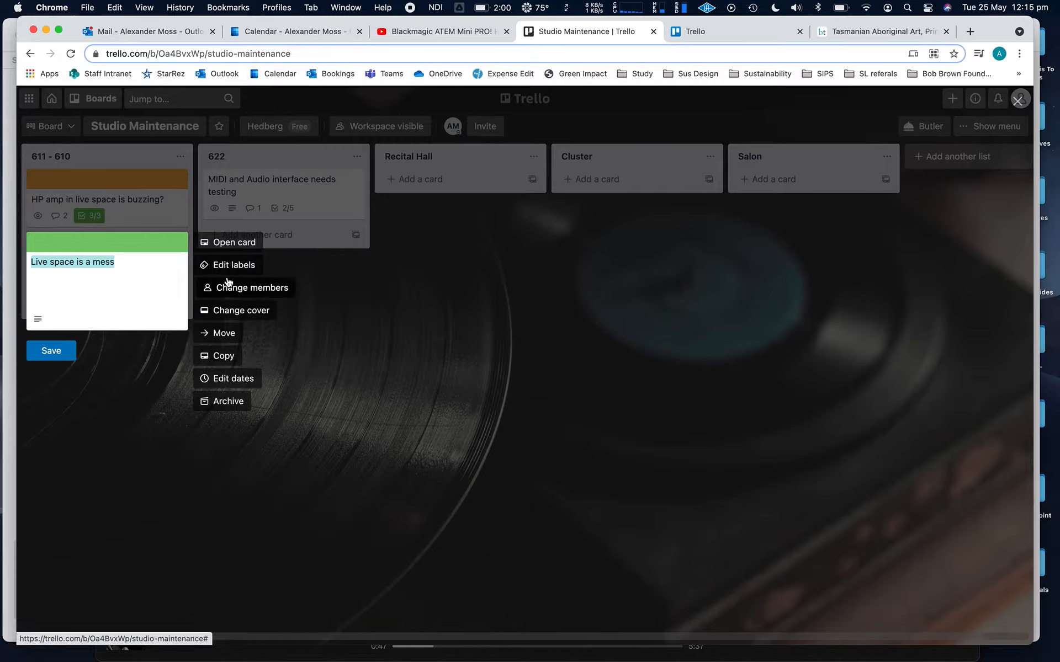
pyautogui.click(232, 402)
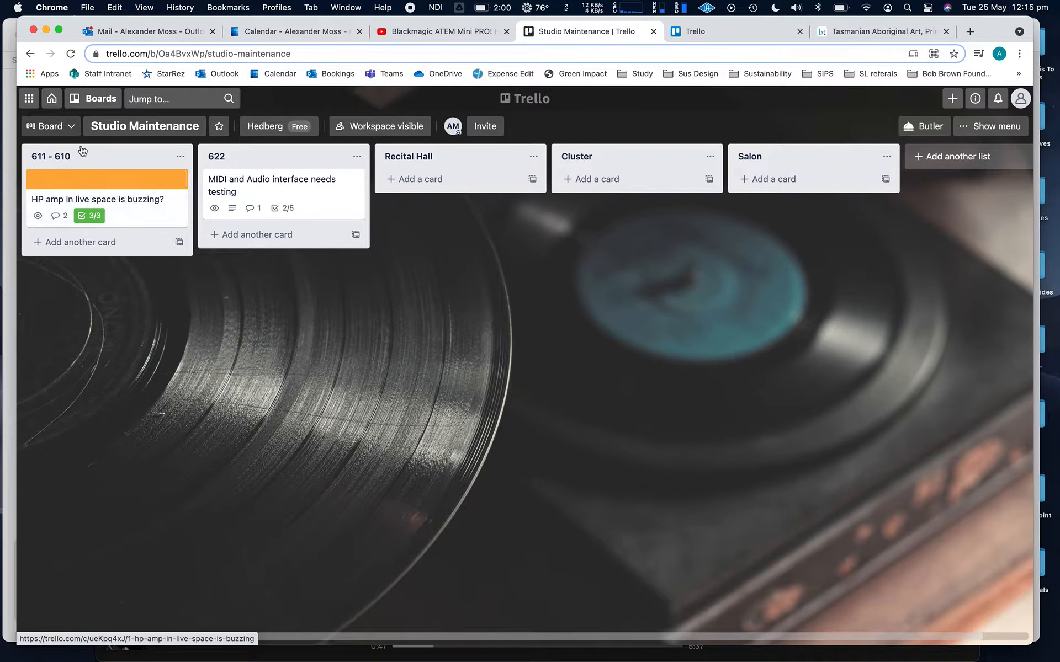
# Delete the Test checklist from the "HP amp in live space is buzzing?" card
pyautogui.click(86, 181)
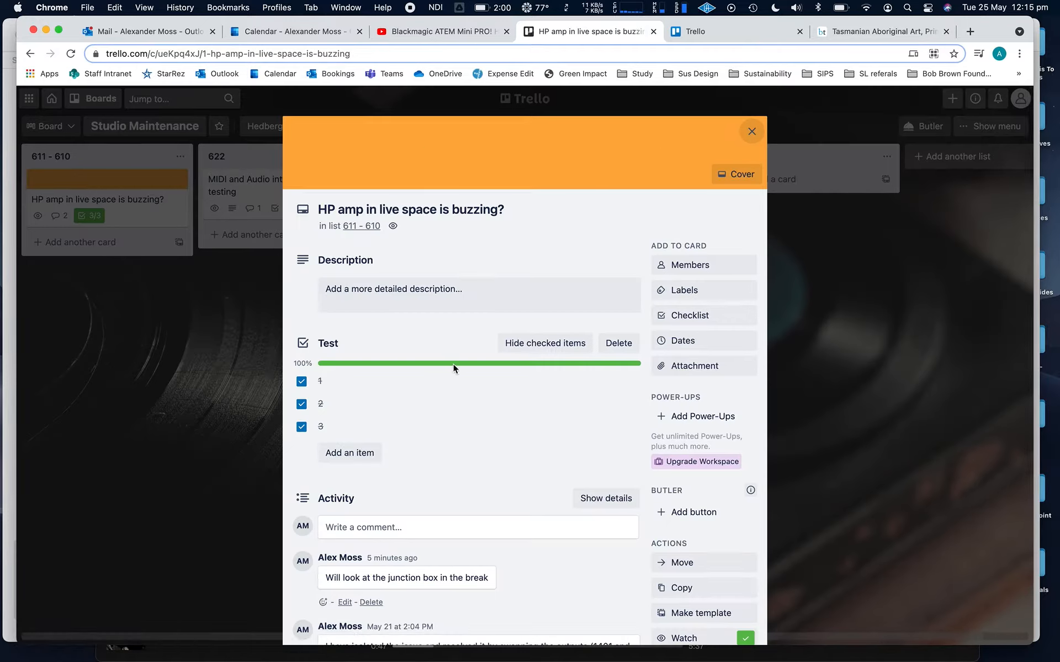
pyautogui.click(633, 345)
pyautogui.click(696, 439)
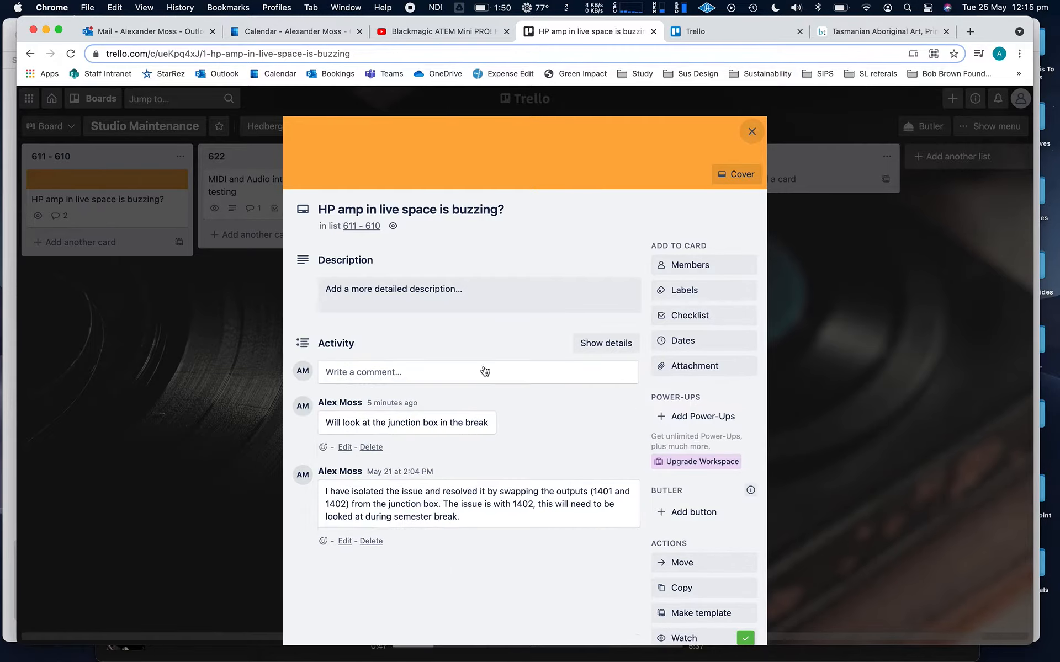
pyautogui.click(340, 294)
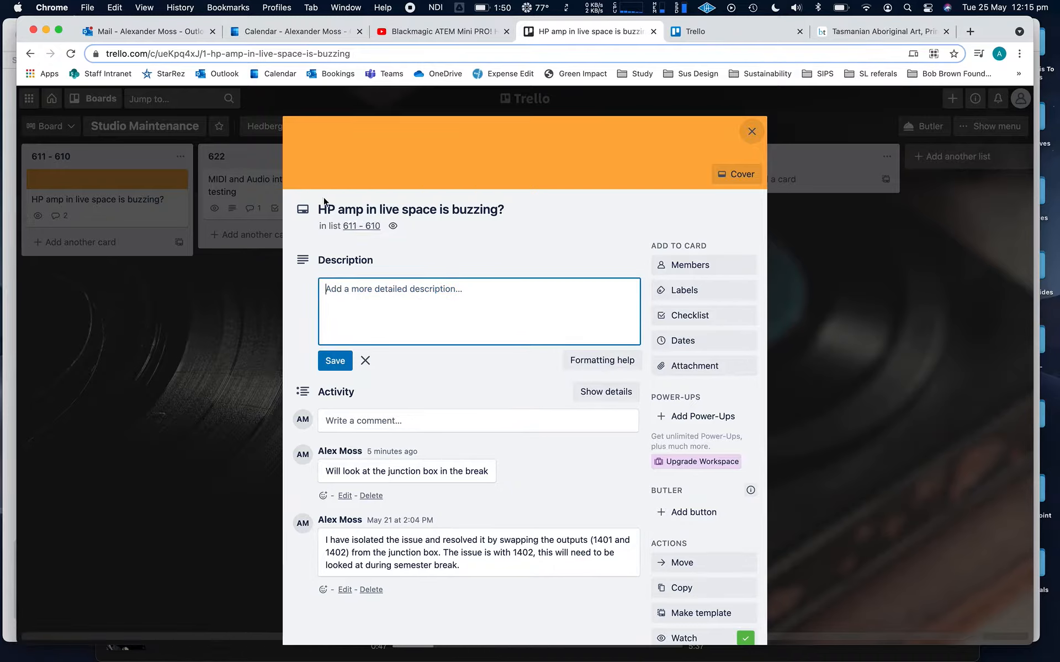
pyautogui.click(365, 360)
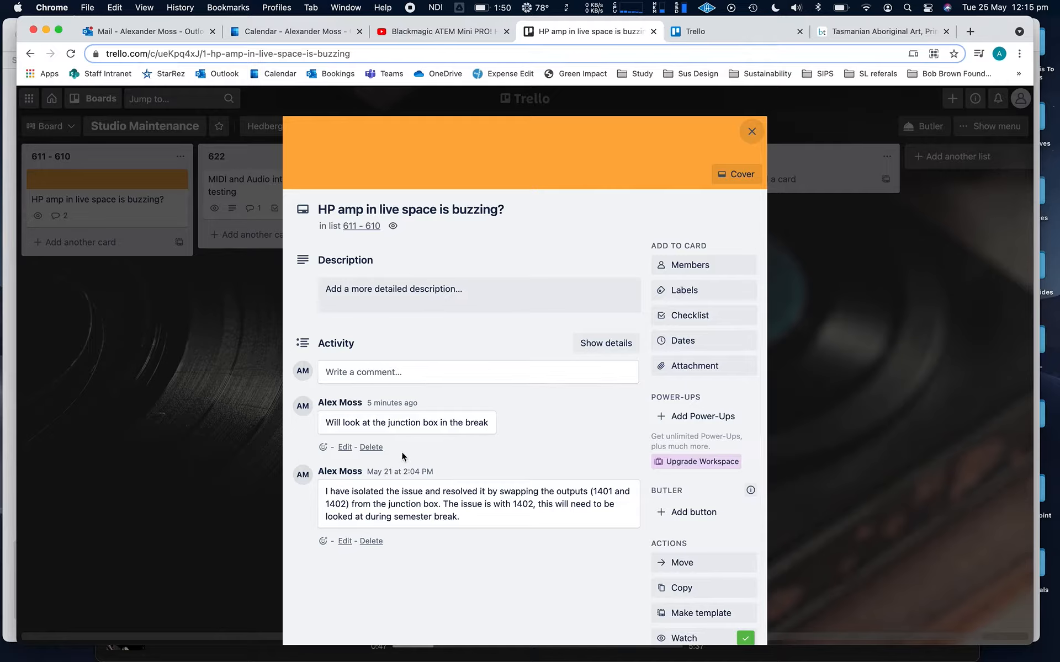
pyautogui.moveTo(325, 492); pyautogui.dragTo(472, 523)
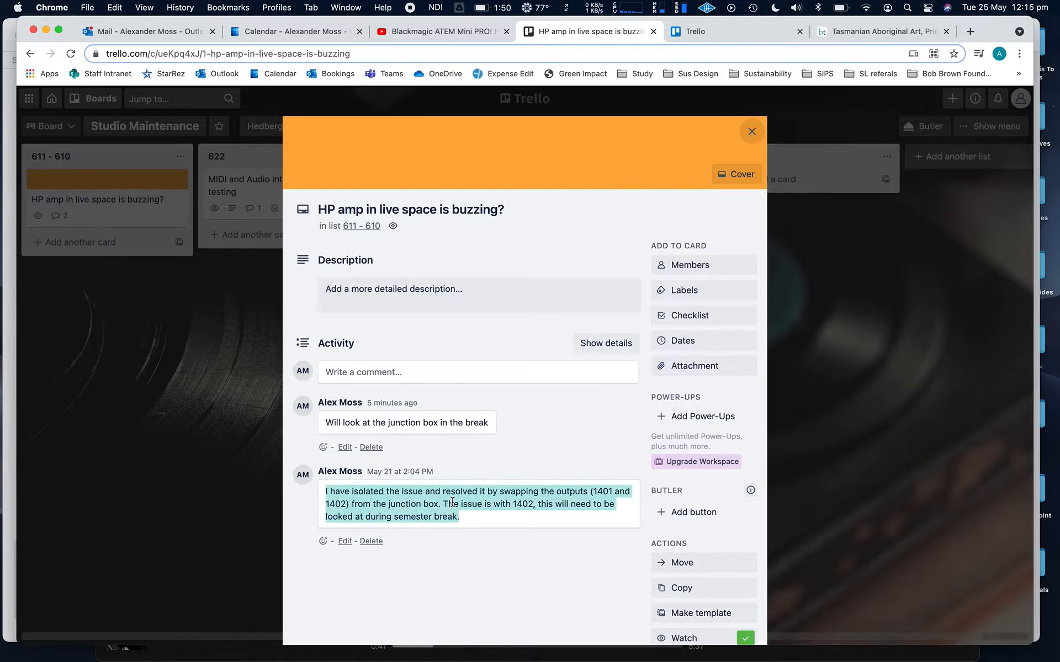
# Attach the image IMG_2099 from the computer's Desktop to the HP amp card
pyautogui.click(678, 366)
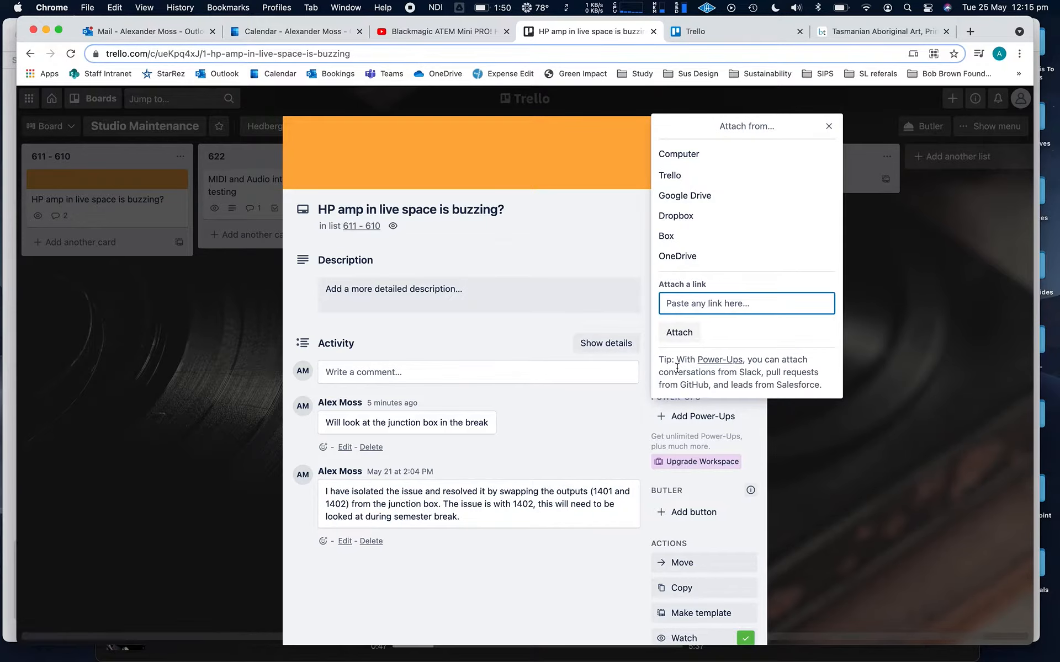
pyautogui.click(678, 156)
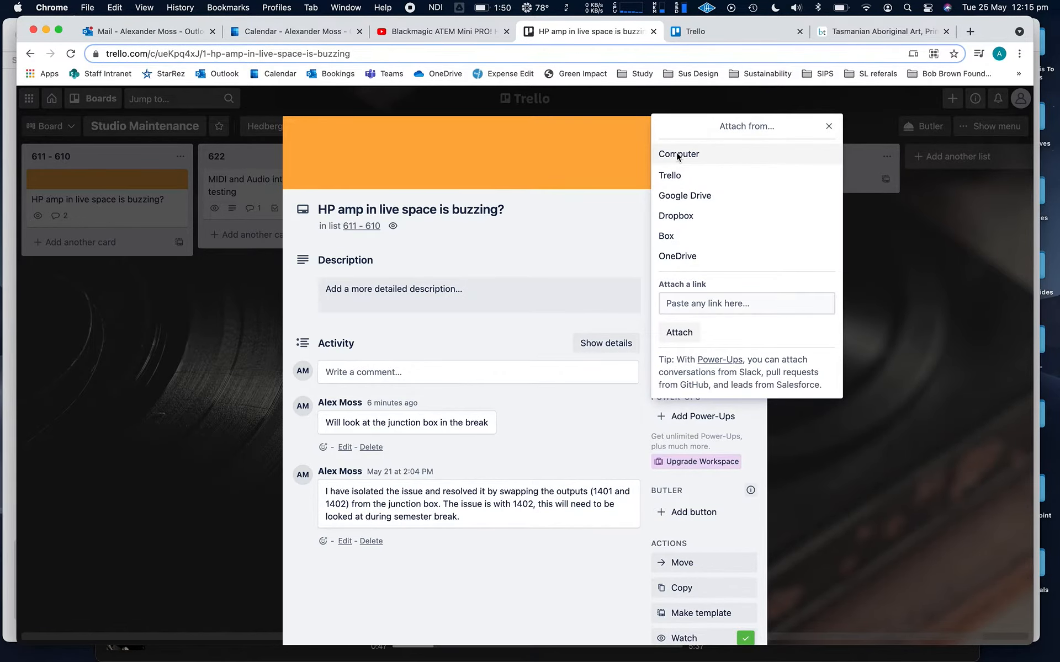
pyautogui.click(398, 273)
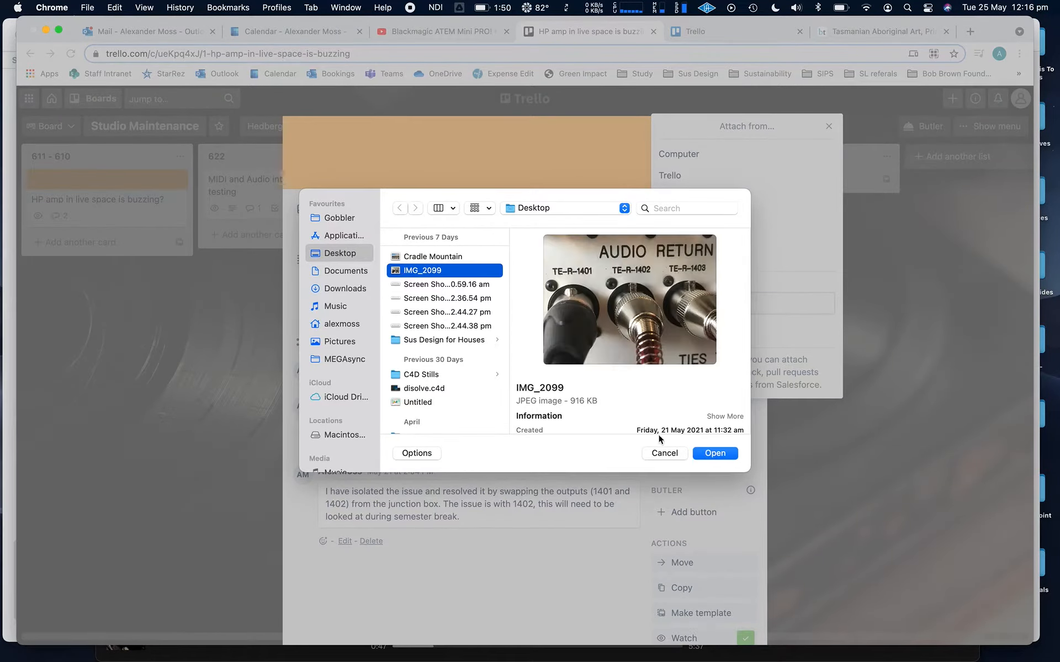
pyautogui.click(715, 453)
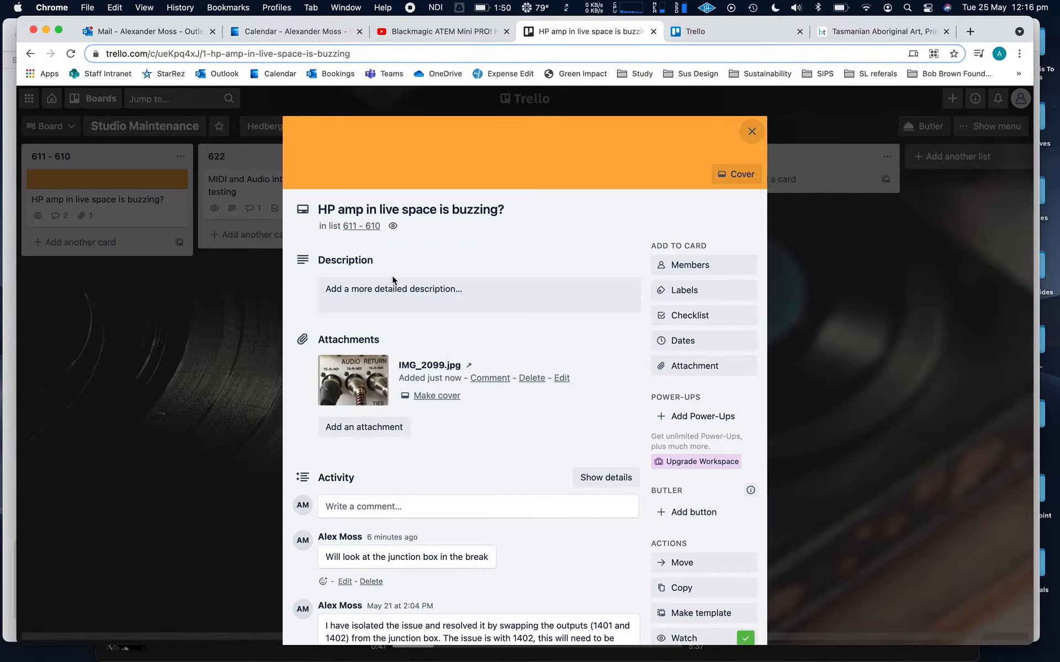
# Add a checklist titled TEST to the HP amp card
pyautogui.click(690, 319)
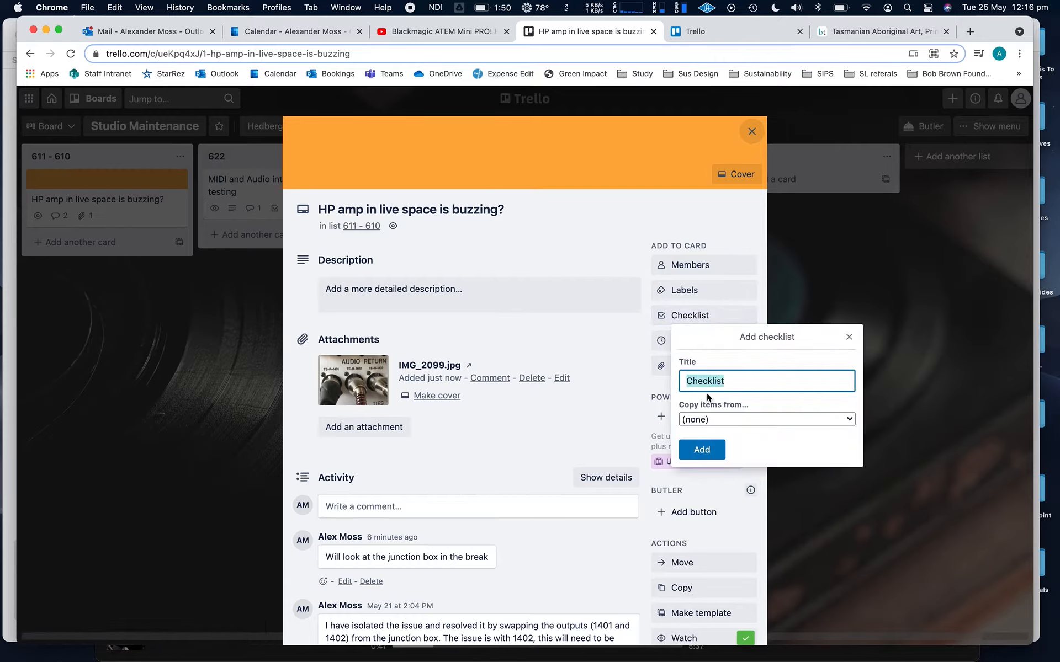
pyautogui.write('TEST')
pyautogui.press('Return')
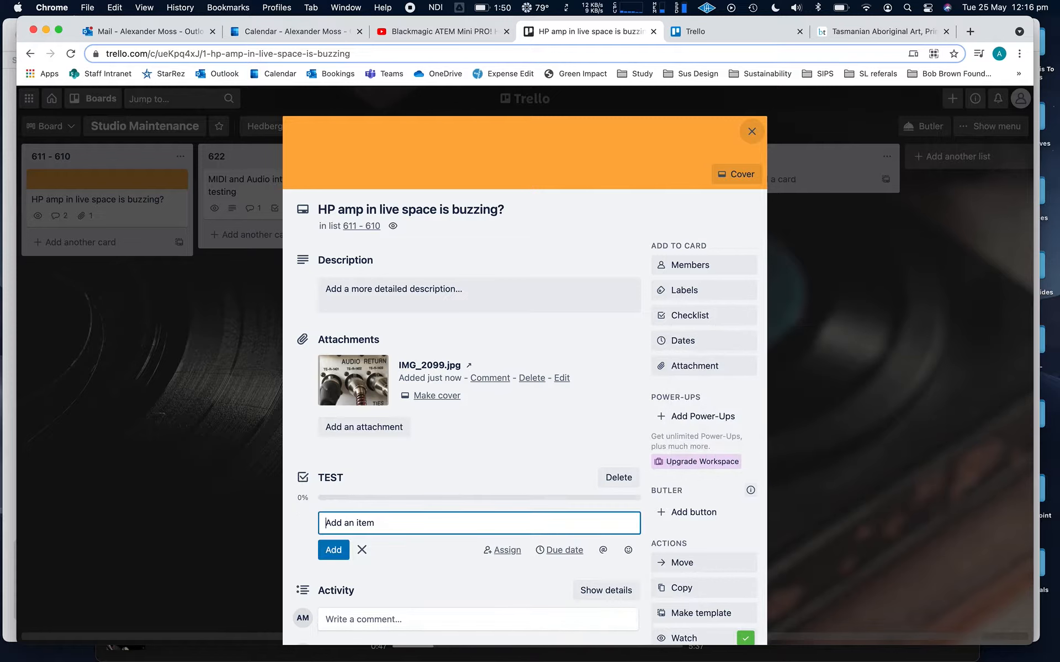
# Add the items 1, 2 and 3 to the TEST checklist
pyautogui.scroll(-3, 558, 455)
pyautogui.write('1')
pyautogui.click(334, 428)
pyautogui.write('2')
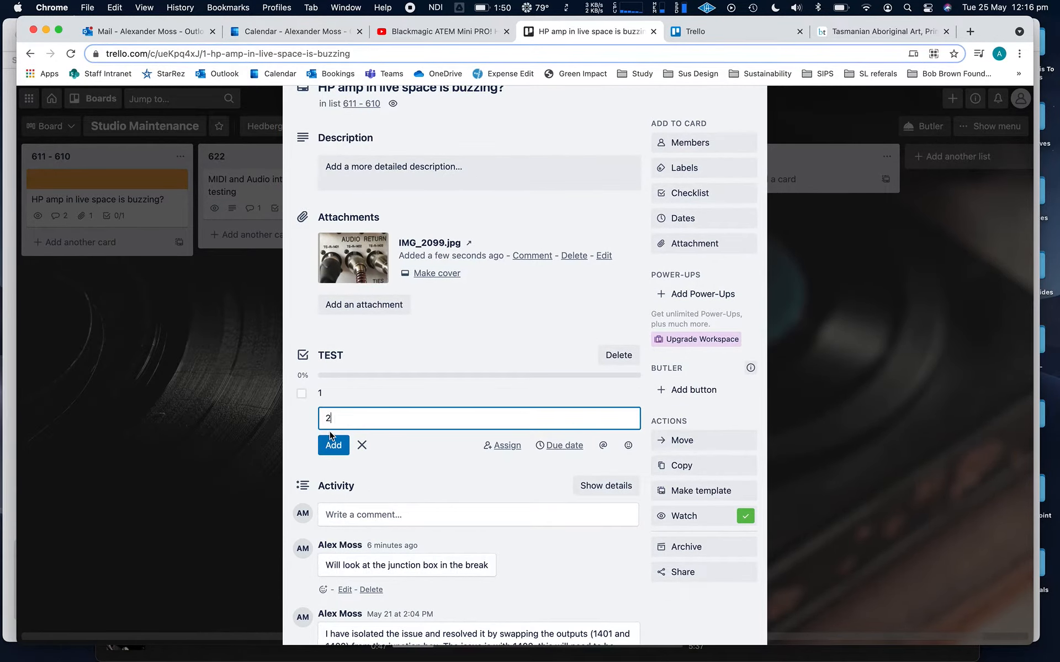
pyautogui.click(334, 445)
pyautogui.write('3')
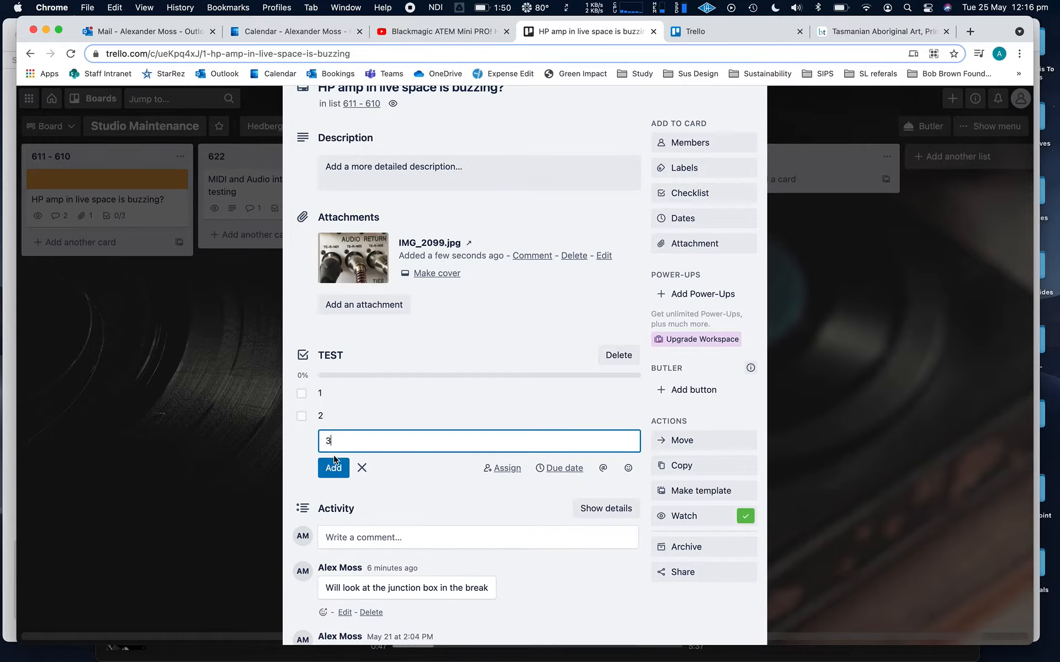
pyautogui.click(334, 465)
pyautogui.click(362, 491)
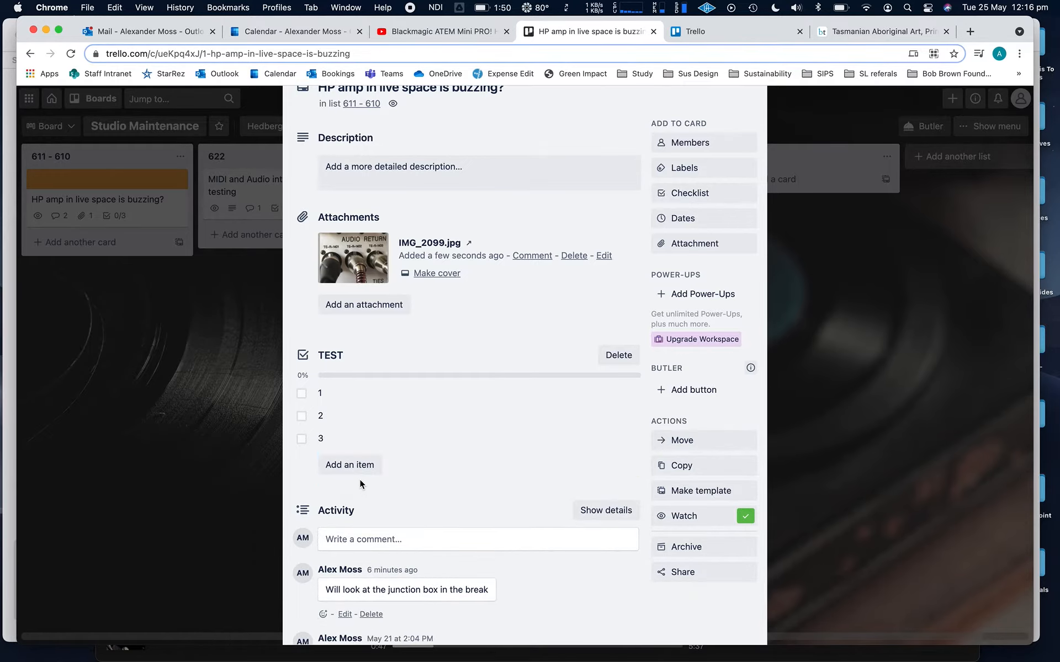
# Mark all three items of the TEST checklist as complete
pyautogui.click(302, 395)
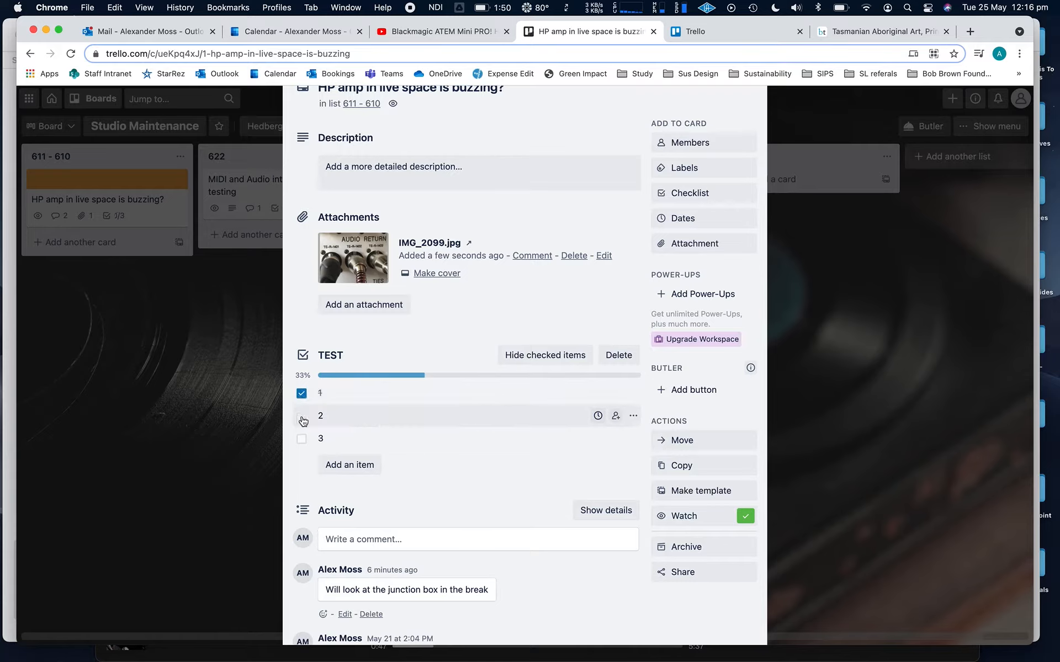
pyautogui.click(301, 417)
pyautogui.click(302, 439)
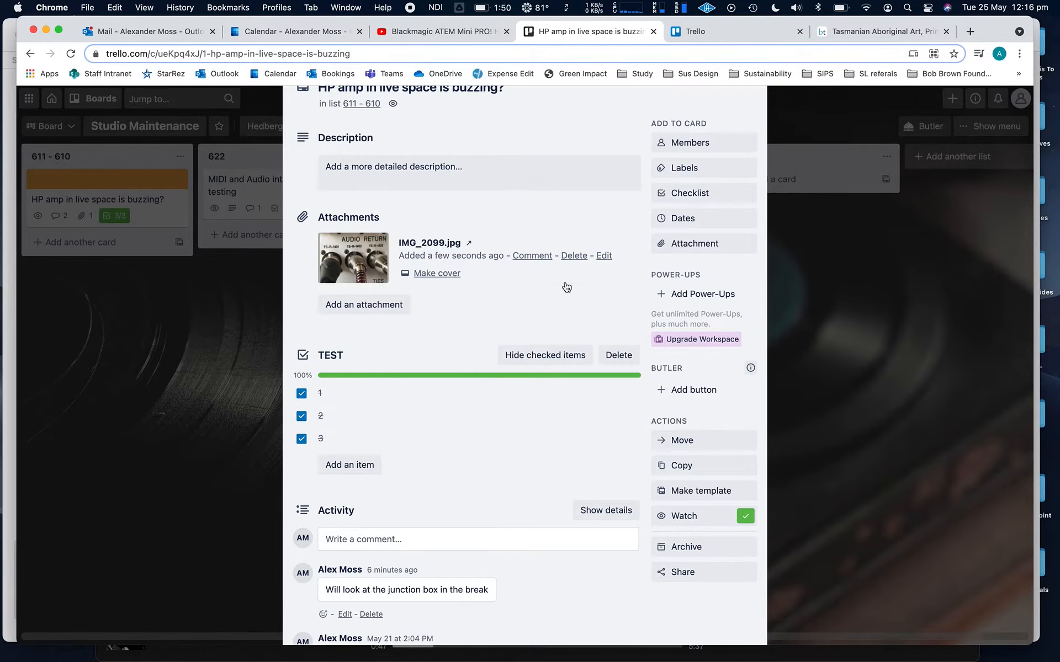
# Remove the orange cover from the HP amp card
pyautogui.scroll(3, 563, 283)
pyautogui.click(739, 174)
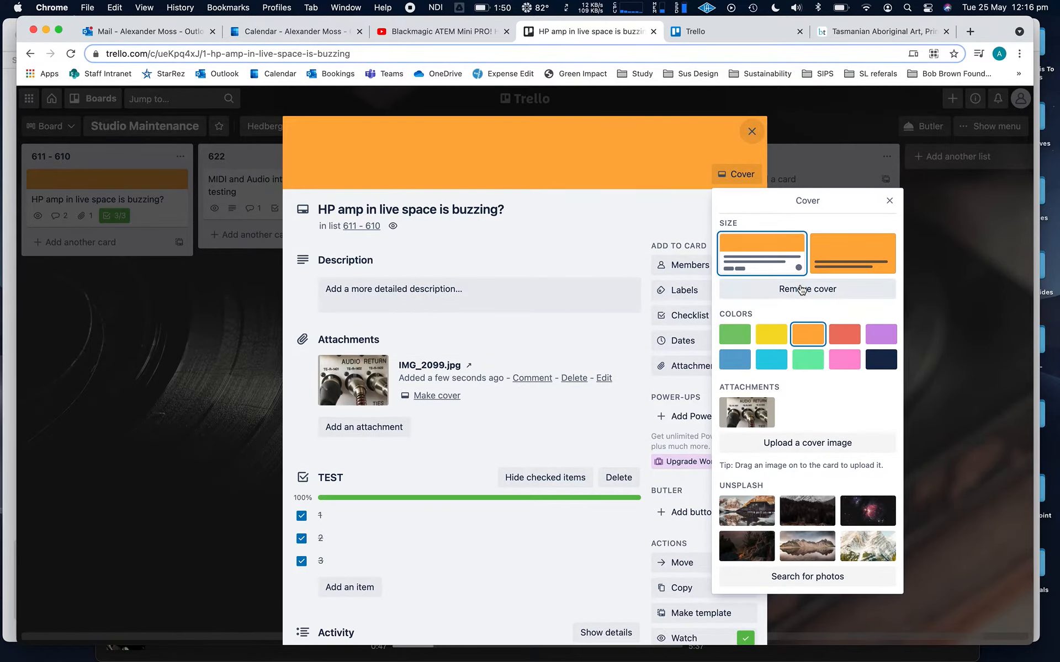
pyautogui.click(800, 283)
pyautogui.click(889, 200)
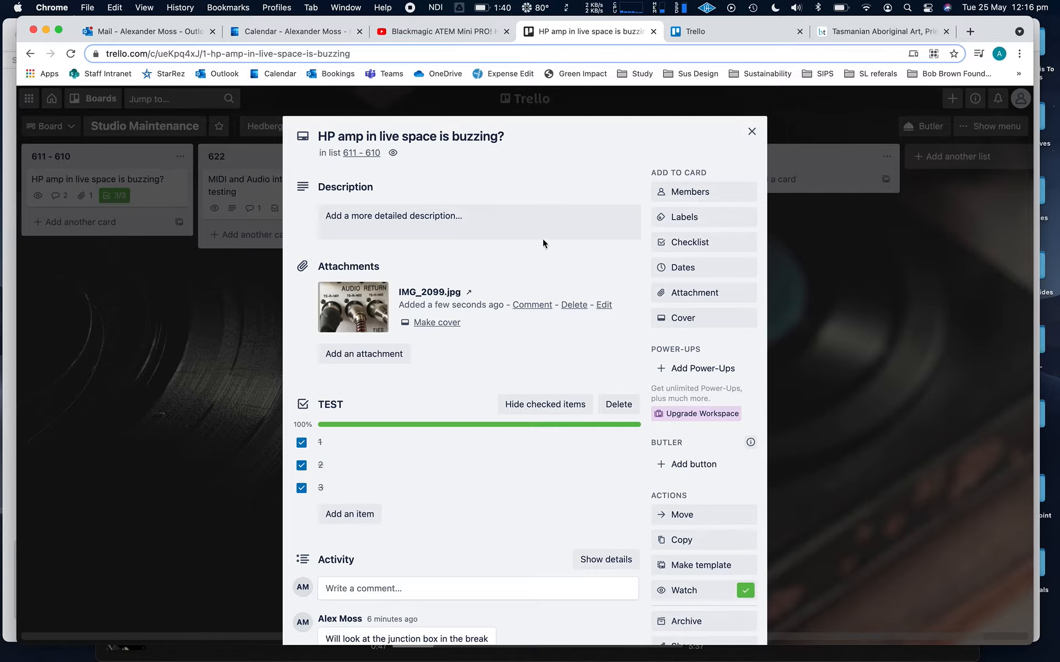
# Set the HP amp card's cover colour to orange after trying red and green, and close the card
pyautogui.click(710, 321)
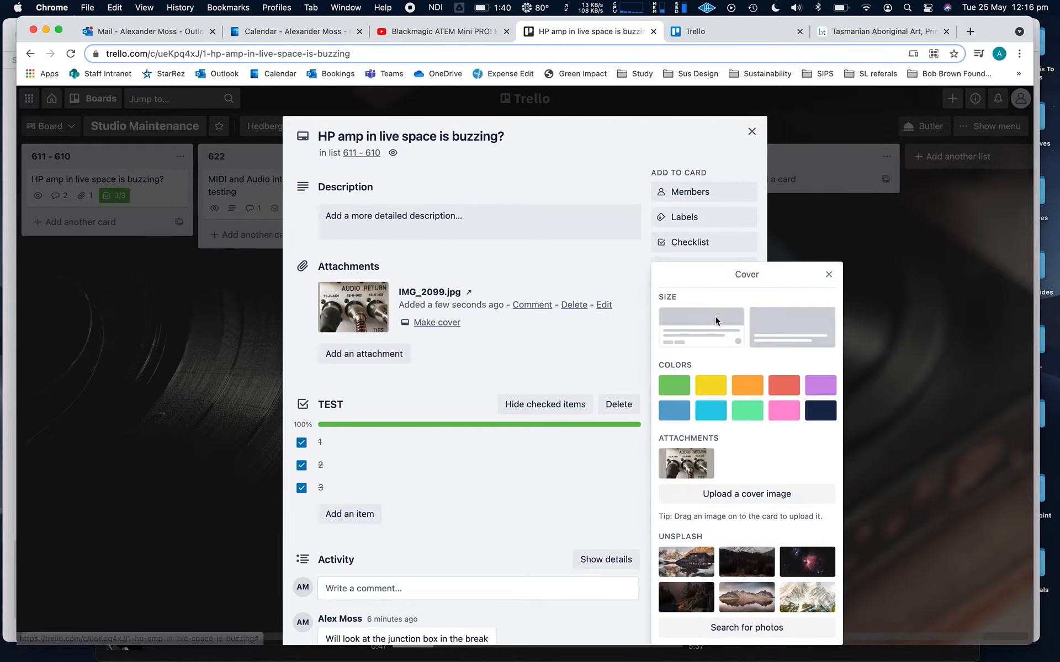
pyautogui.click(783, 389)
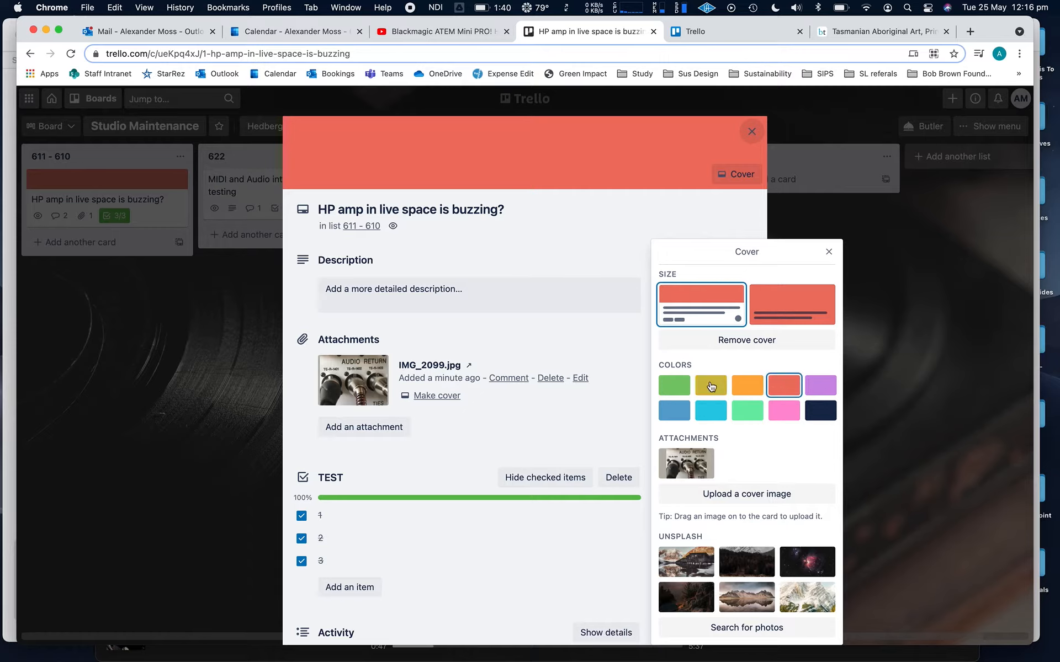
pyautogui.click(675, 386)
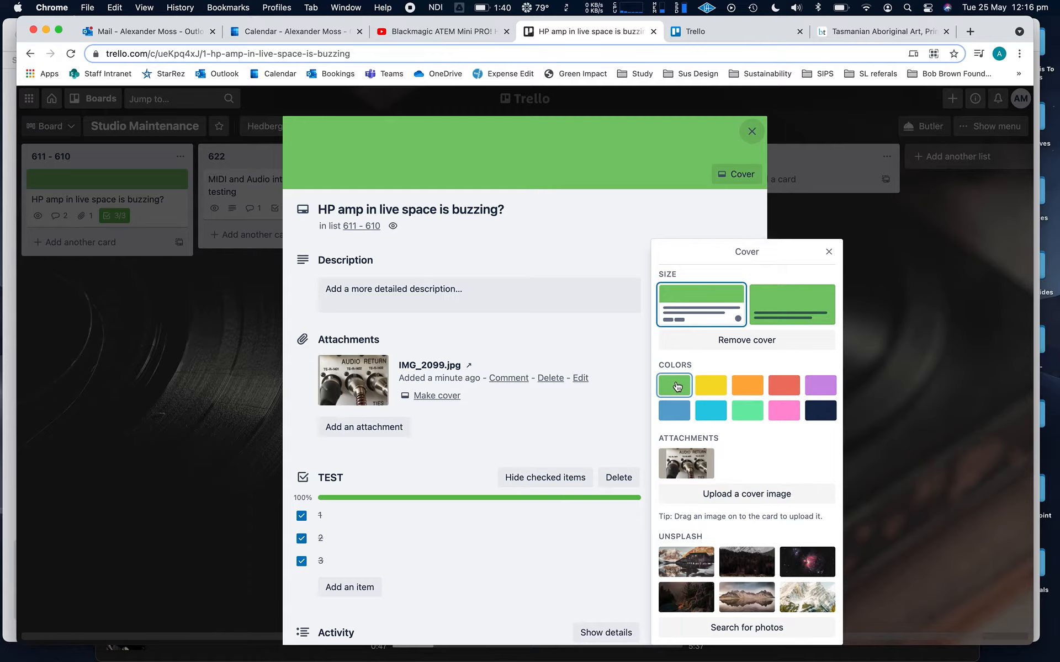
pyautogui.click(750, 387)
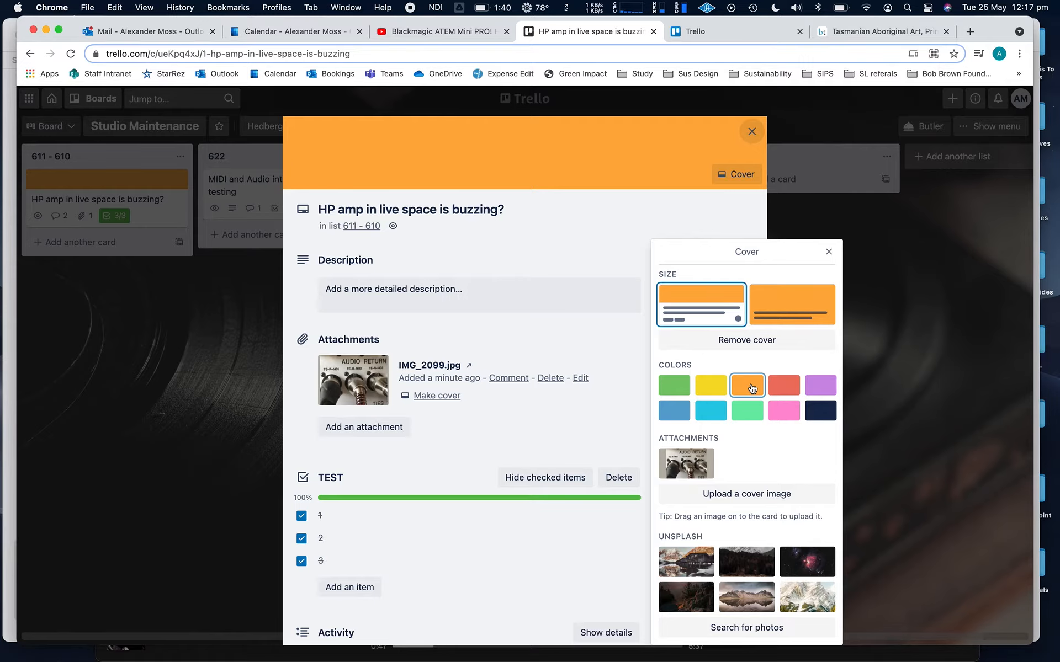
pyautogui.click(830, 254)
pyautogui.scroll(-5, 384, 331)
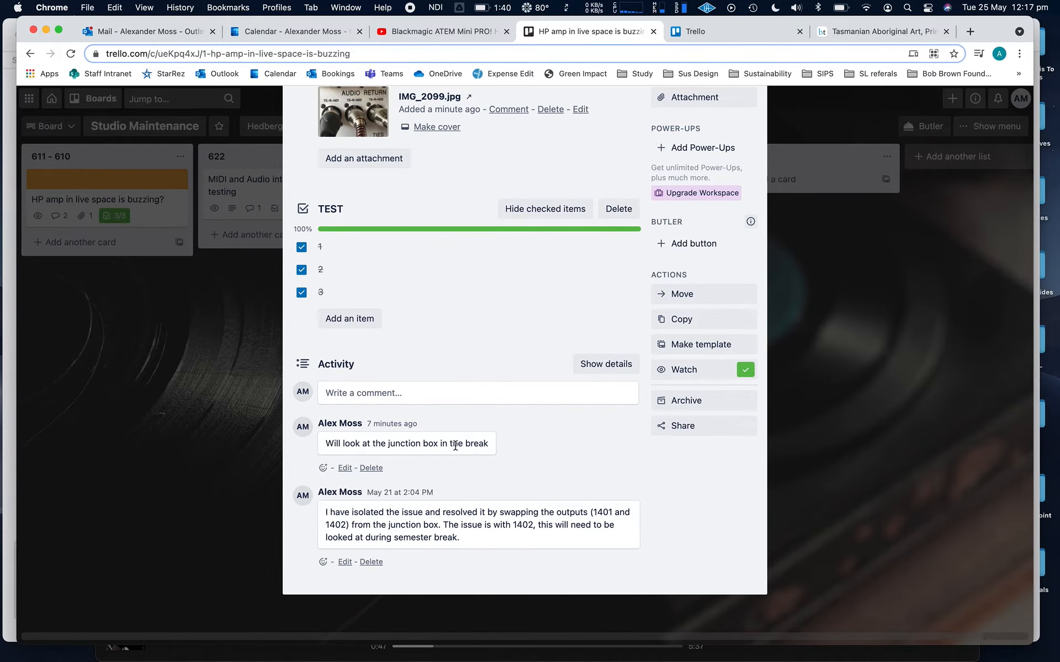
pyautogui.scroll(5, 481, 450)
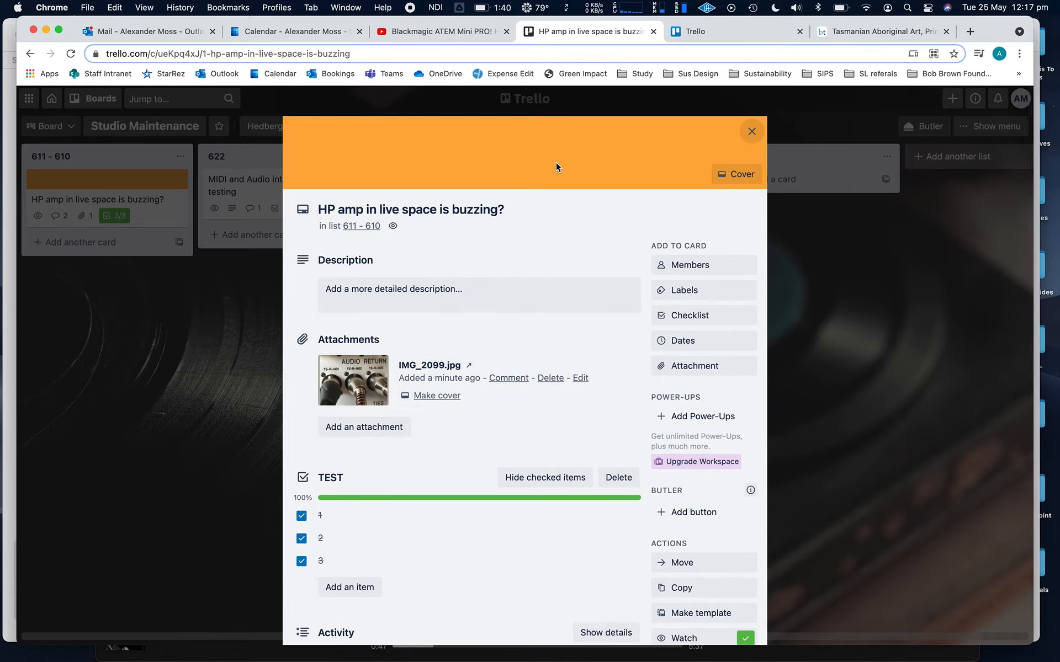
pyautogui.click(752, 132)
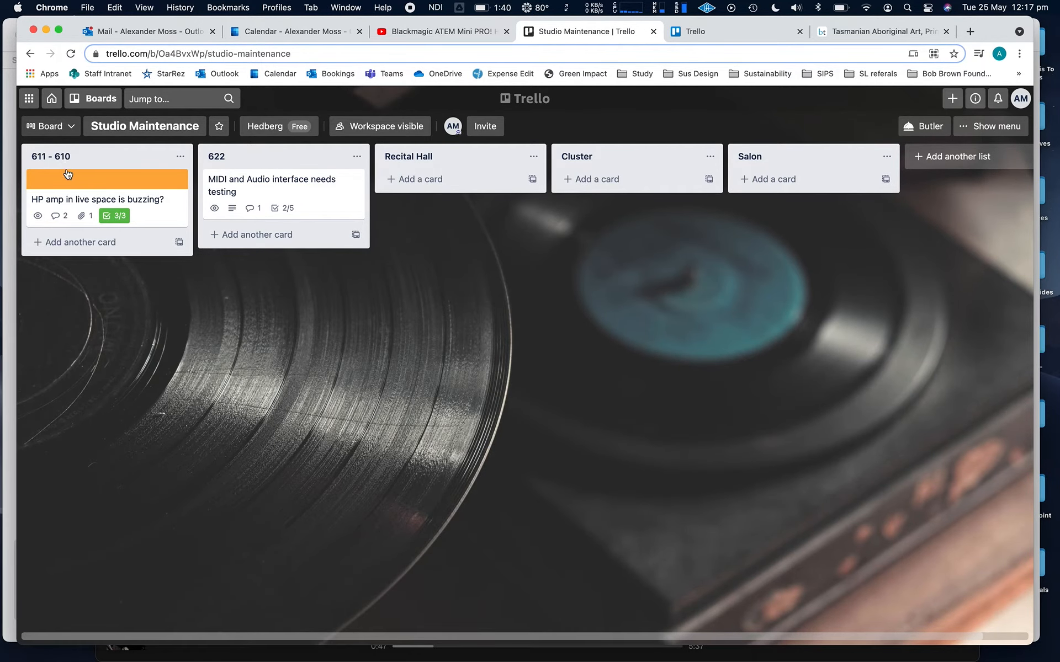
# Add a card titled "Live is a mess" to the 611 - 610 list
pyautogui.click(66, 246)
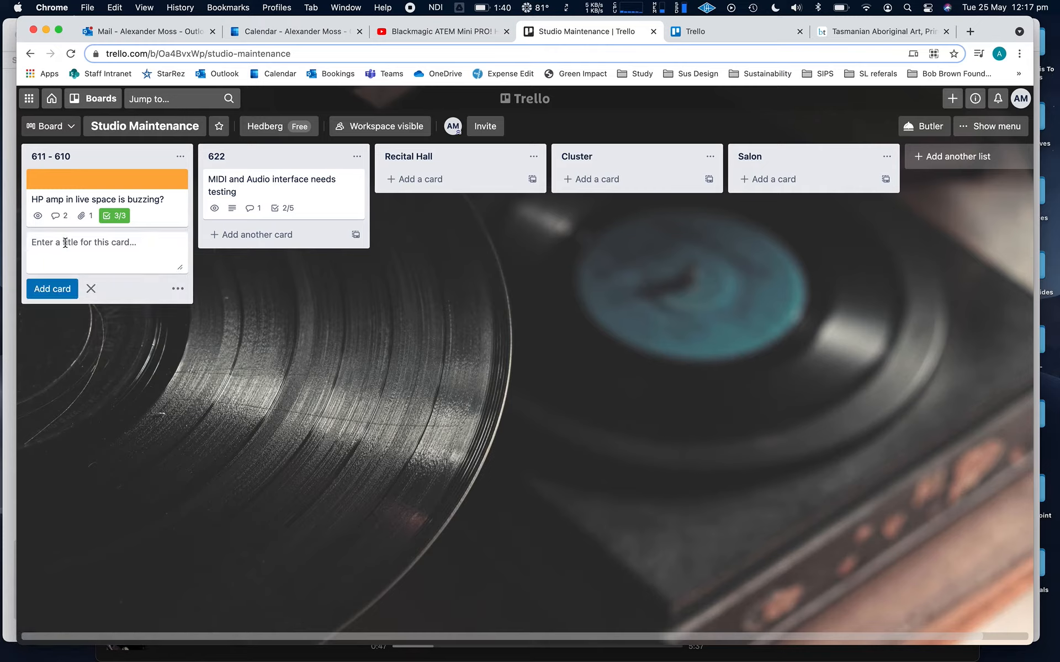
pyautogui.write('Live is a mess')
pyautogui.click(54, 289)
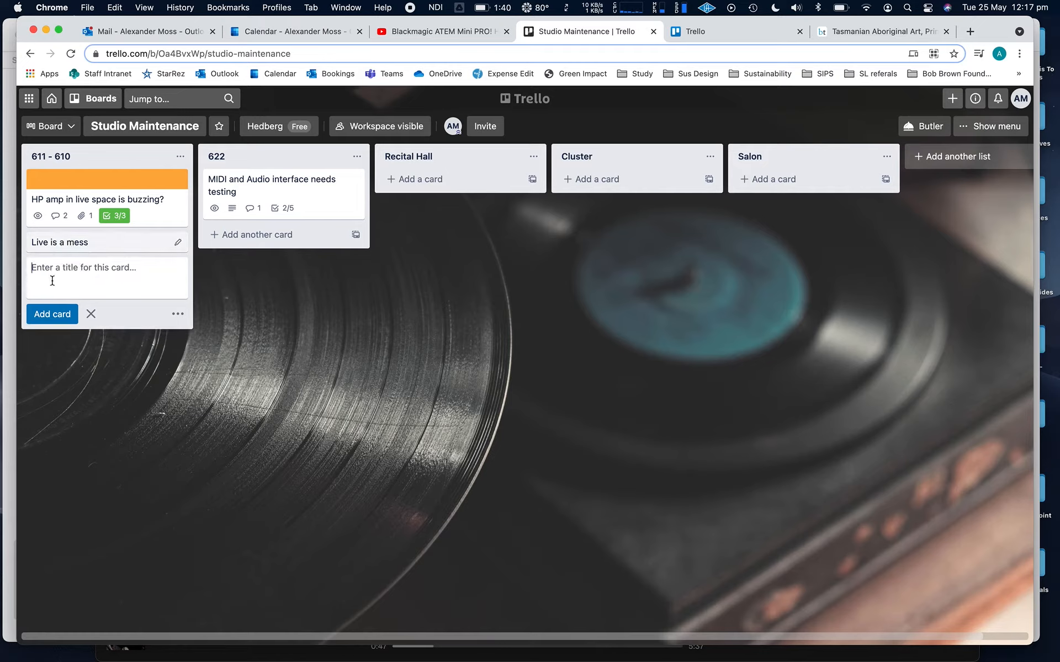
# Post the comment "Done" on the "Live is a mess" card, leaving its description empty
pyautogui.click(99, 247)
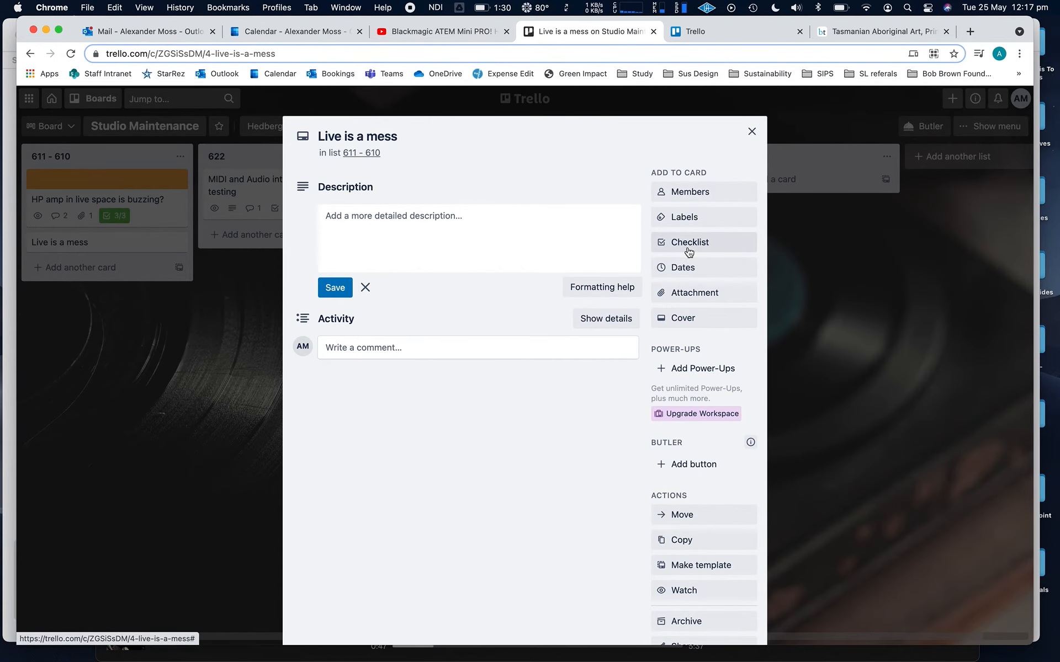
pyautogui.click(336, 348)
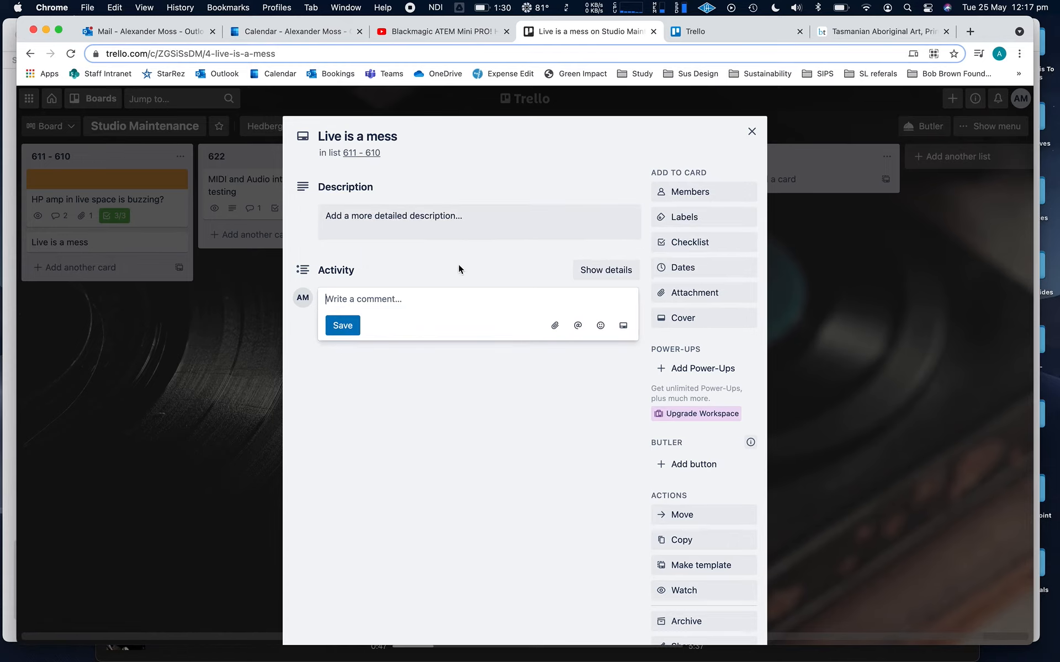
pyautogui.write('Done')
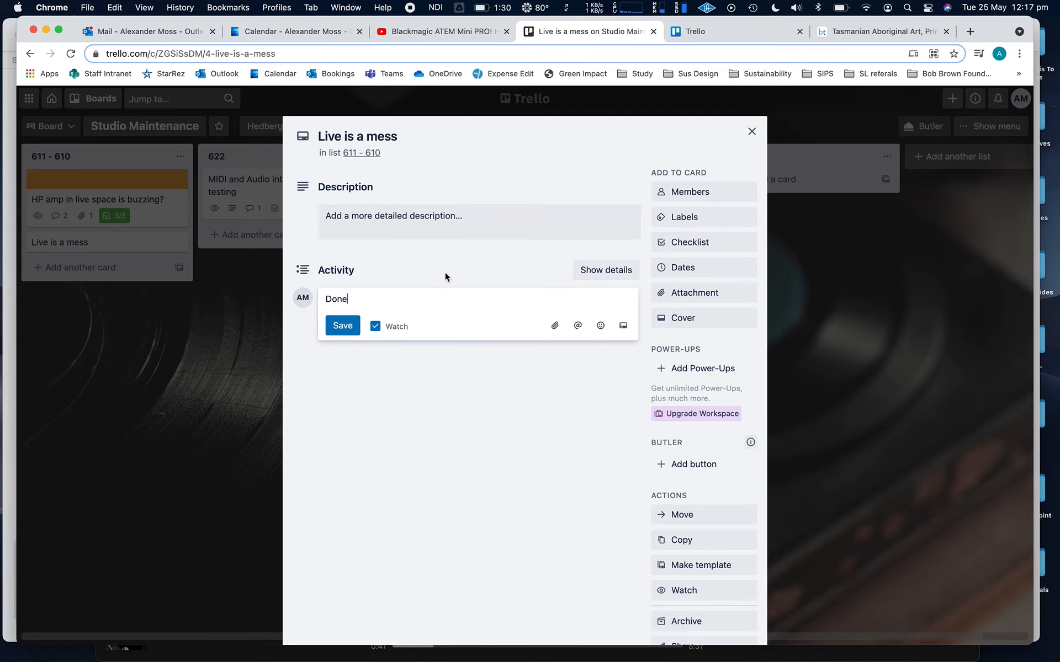
pyautogui.click(343, 325)
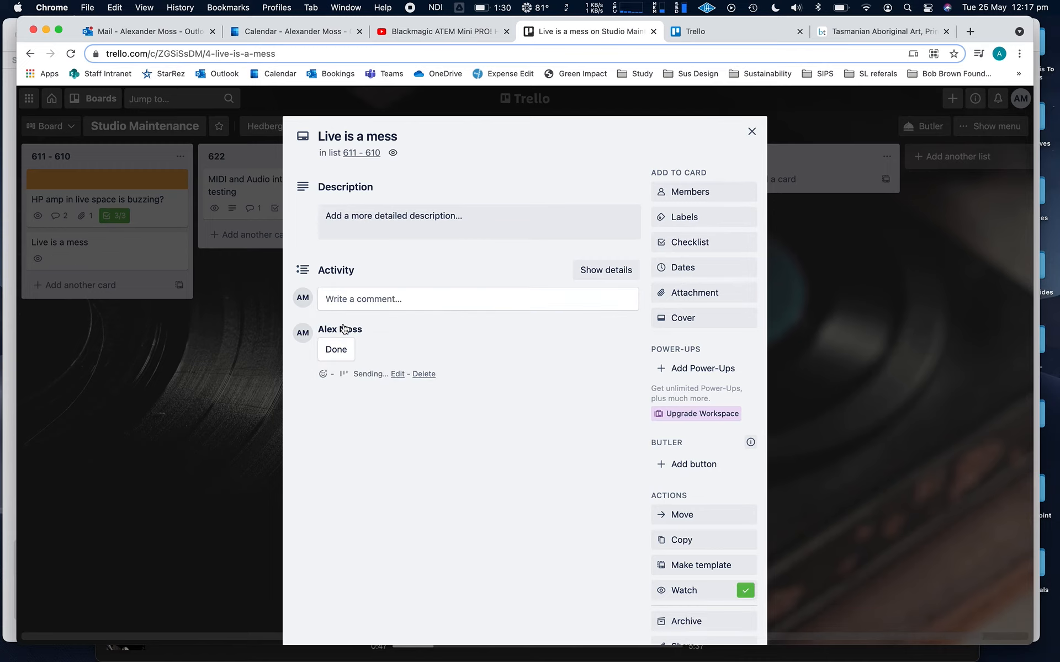
# Set the "Live is a mess" card's cover colour to green after trying red, and close the card
pyautogui.click(690, 316)
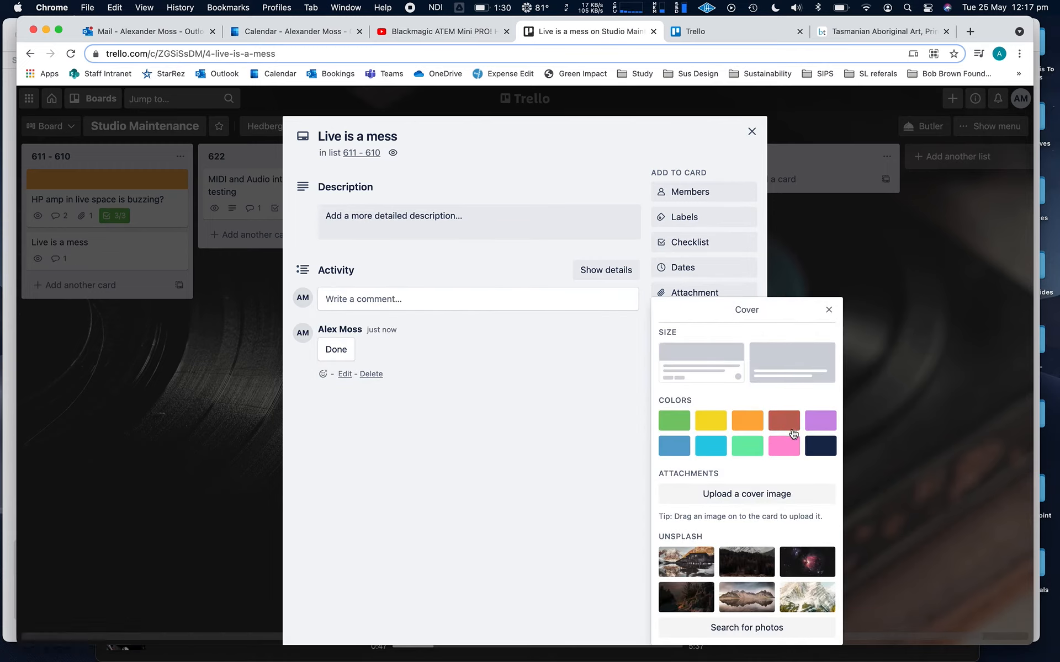
pyautogui.click(793, 433)
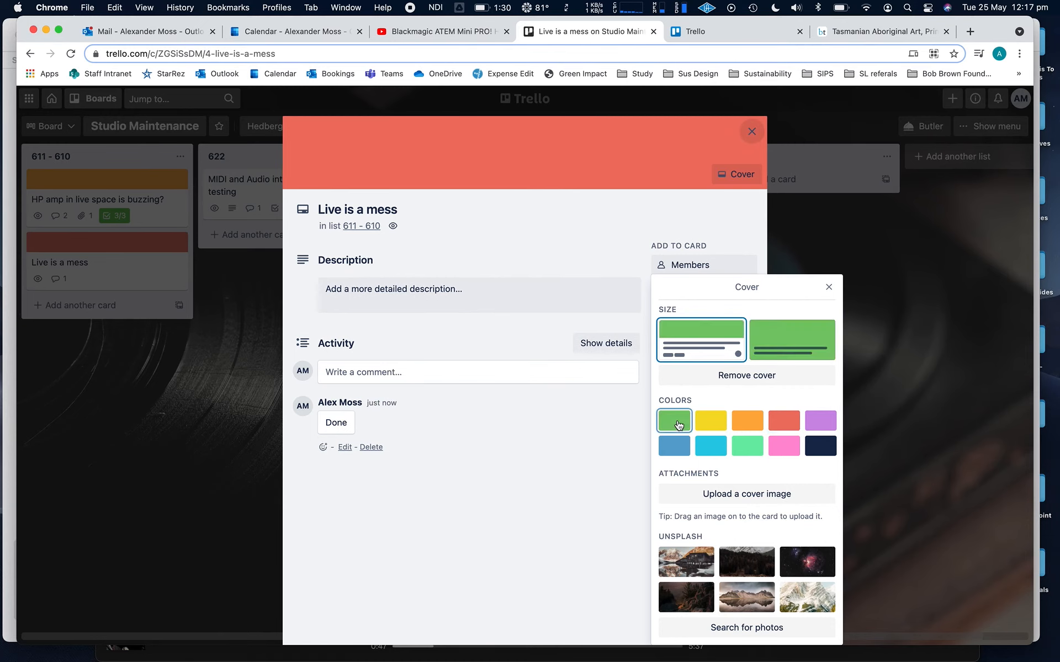
pyautogui.click(678, 422)
pyautogui.click(752, 132)
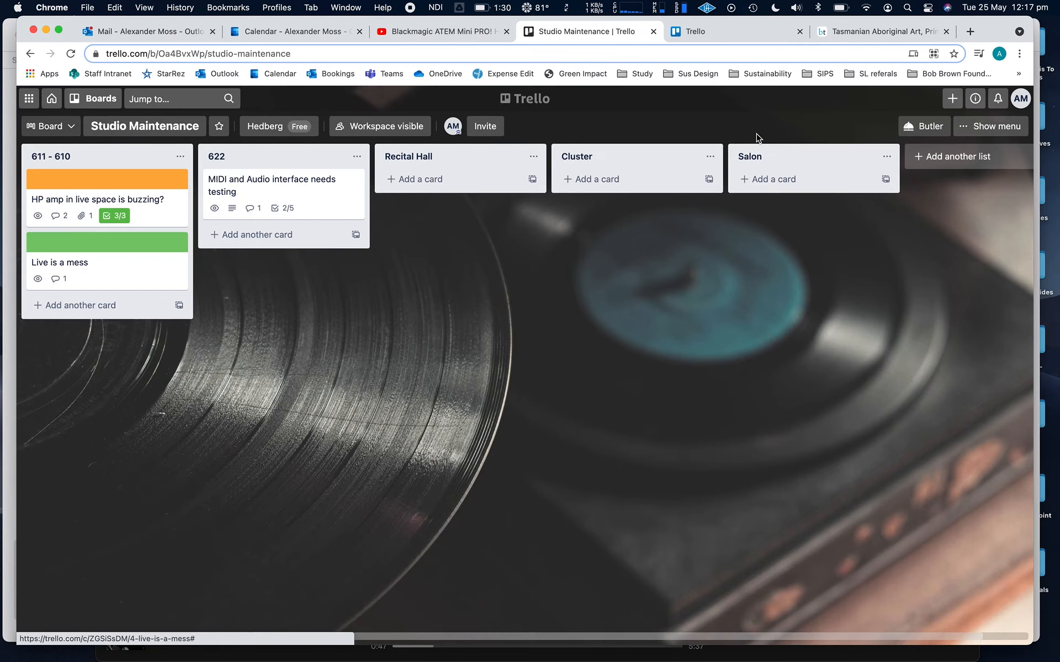